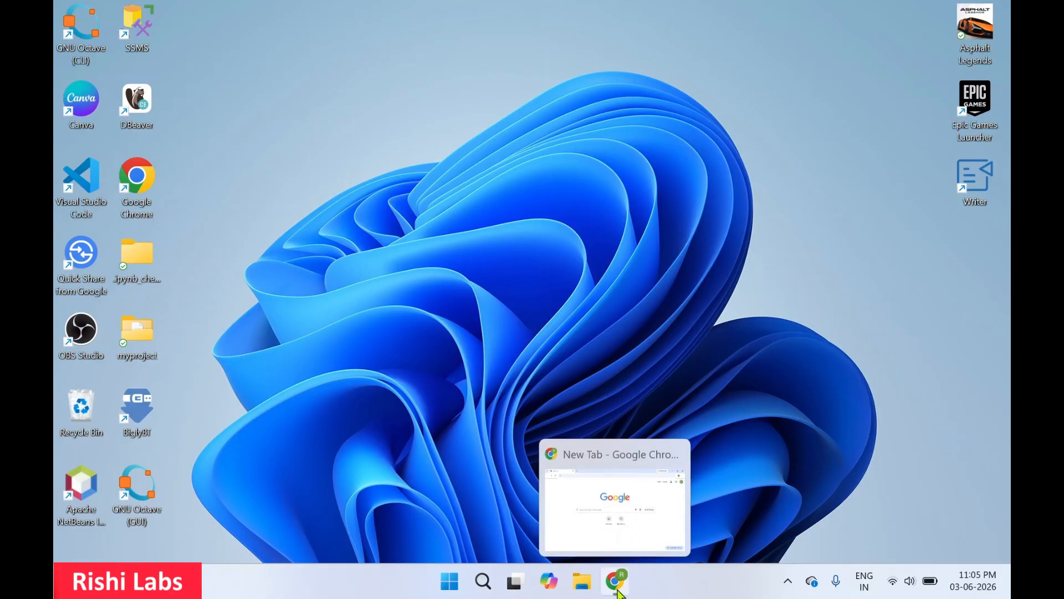
Step: Switch to Google Chrome, search the web for "zoho show download" and open Zoho's page for the Mac and Windows apps
click(616, 582)
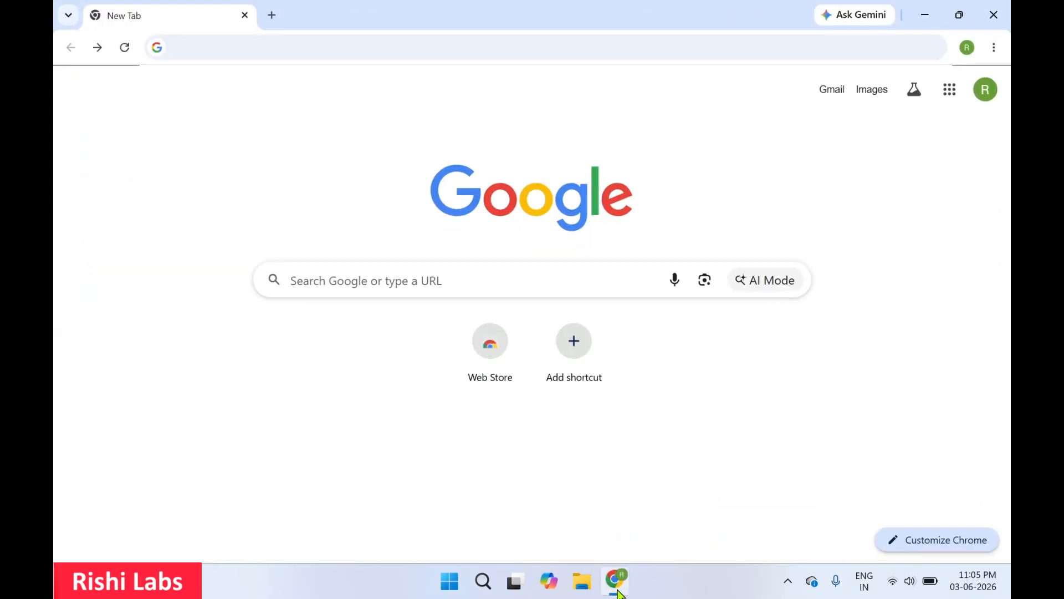
click(297, 47)
click(220, 88)
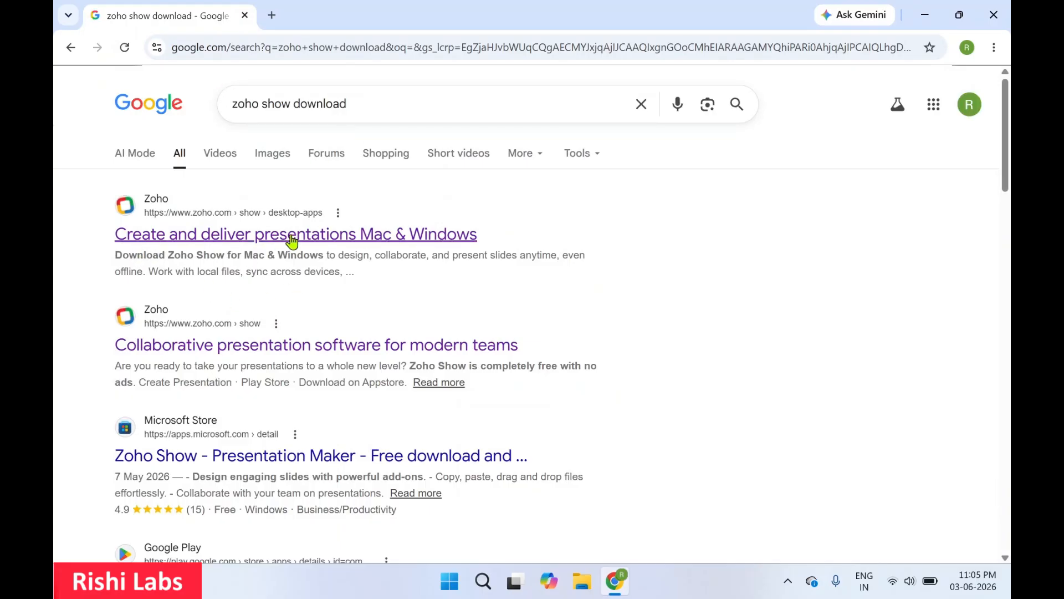
click(403, 239)
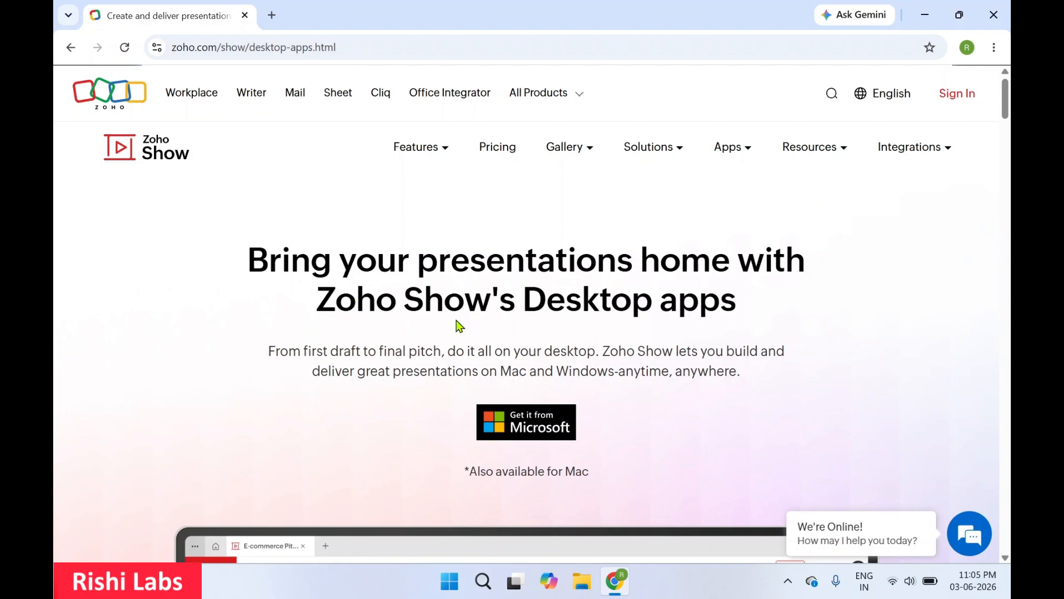
Step: Read the desktop apps page's sections on the app interface, offline work, starting without sign-in and local files
scroll(671, 333, down, 4)
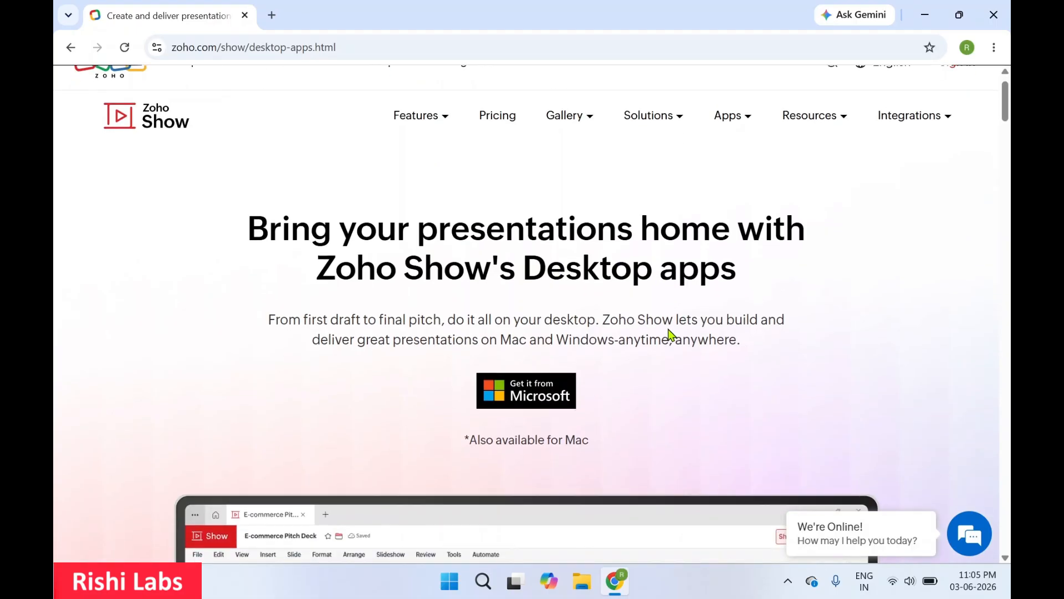
scroll(671, 333, down, 4)
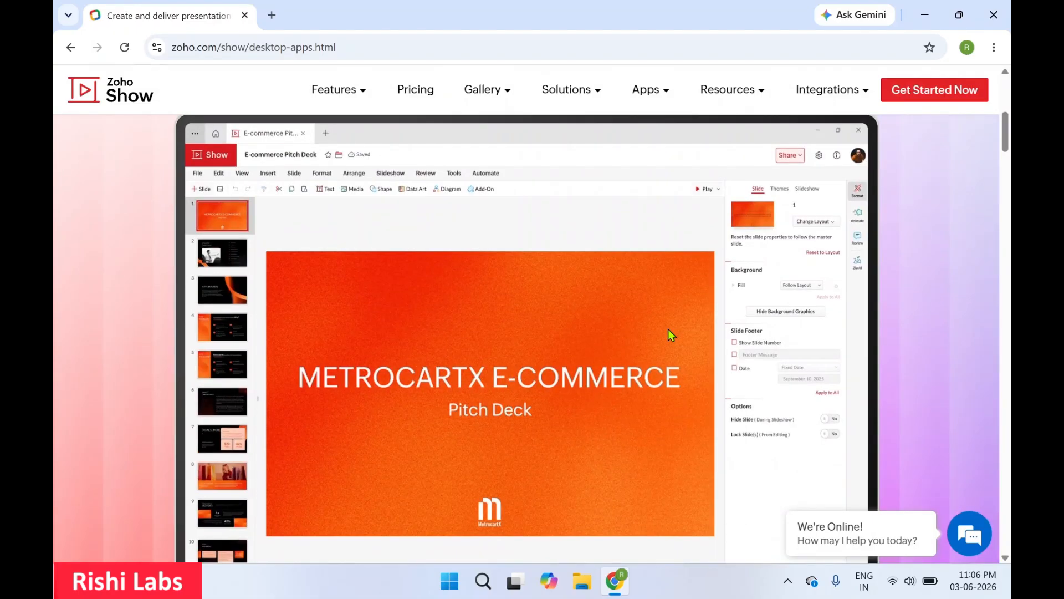
scroll(667, 328, down, 4)
scroll(669, 332, down, 8)
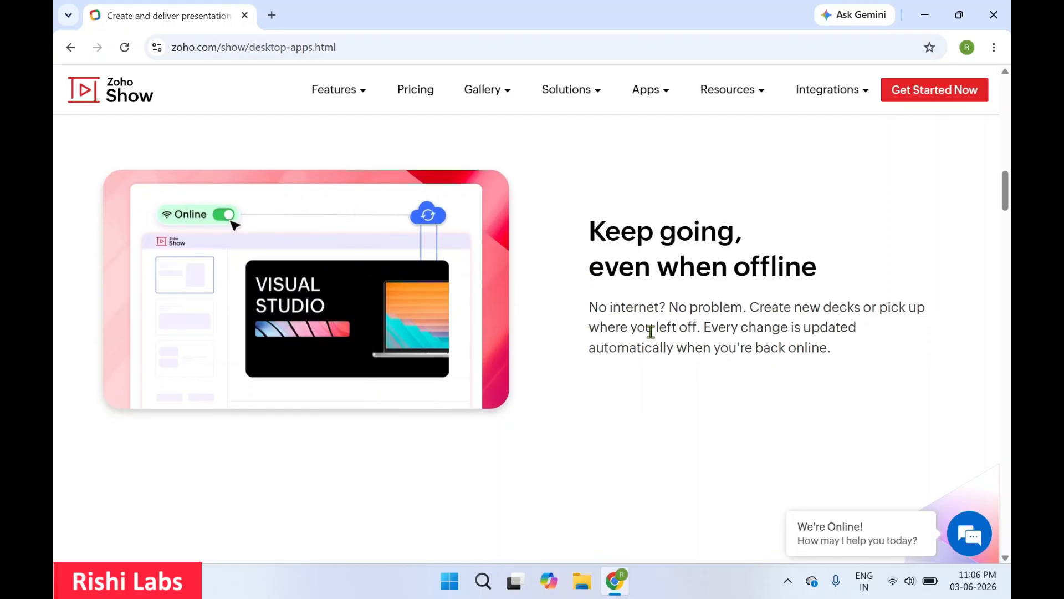
scroll(652, 333, down, 1)
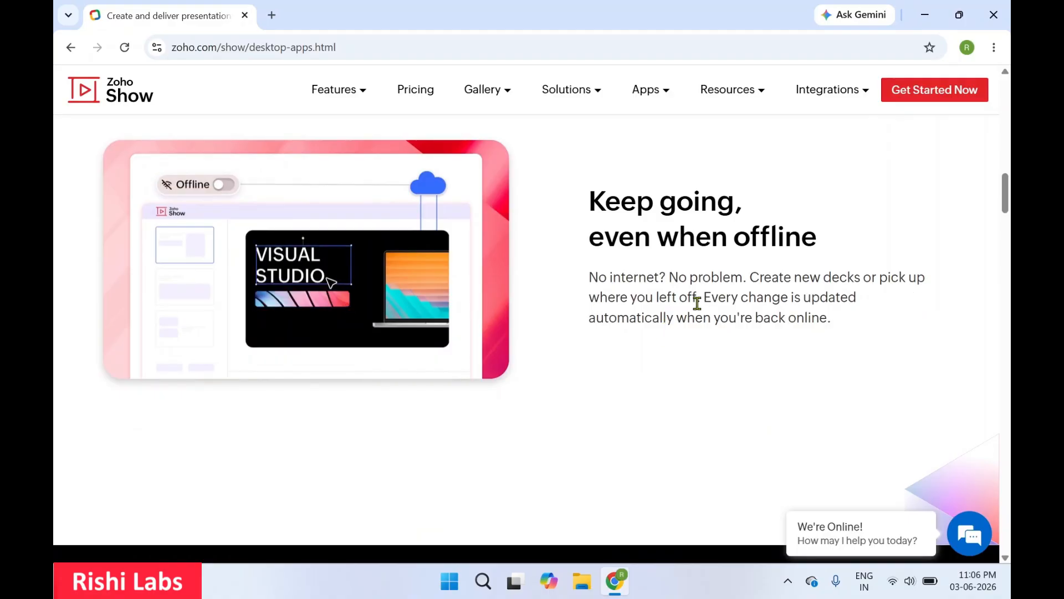
scroll(658, 410, down, 1)
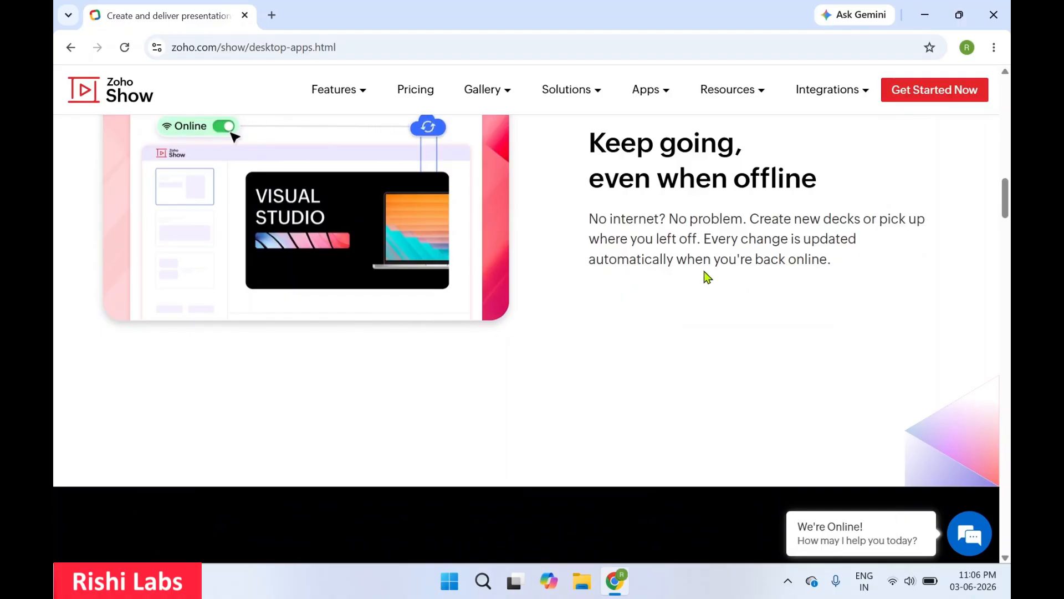
scroll(820, 281, up, 1)
scroll(820, 283, down, 1)
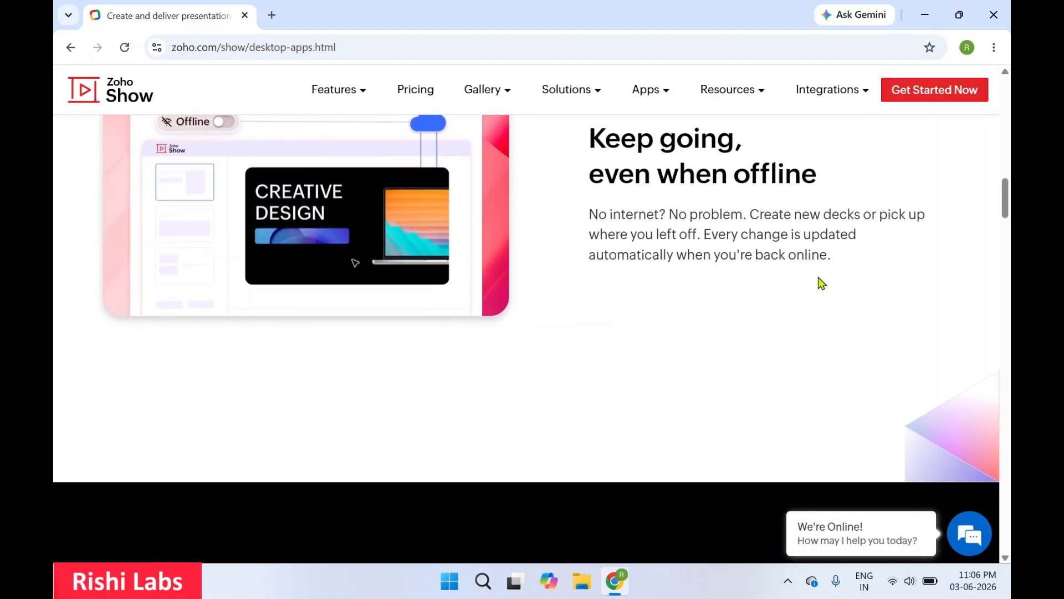
scroll(626, 320, up, 1)
scroll(627, 321, down, 8)
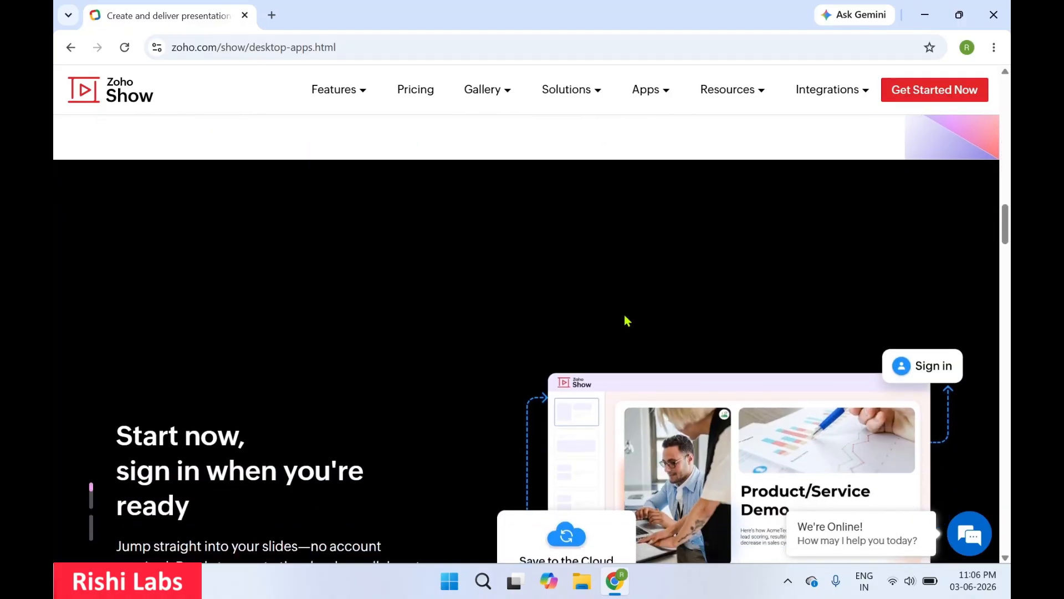
scroll(627, 321, down, 1)
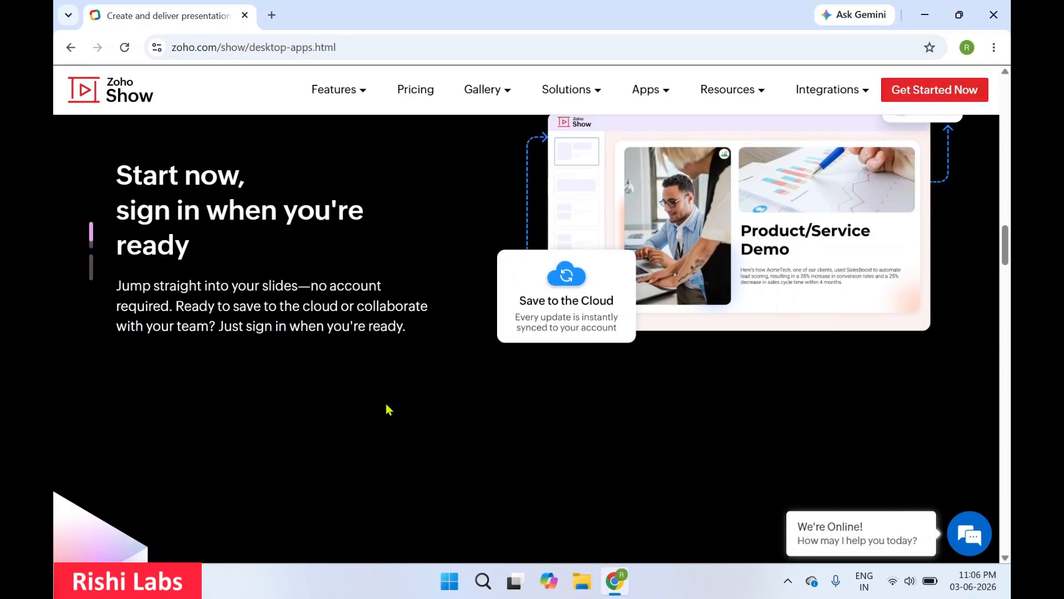
scroll(387, 405, down, 1)
scroll(387, 405, up, 3)
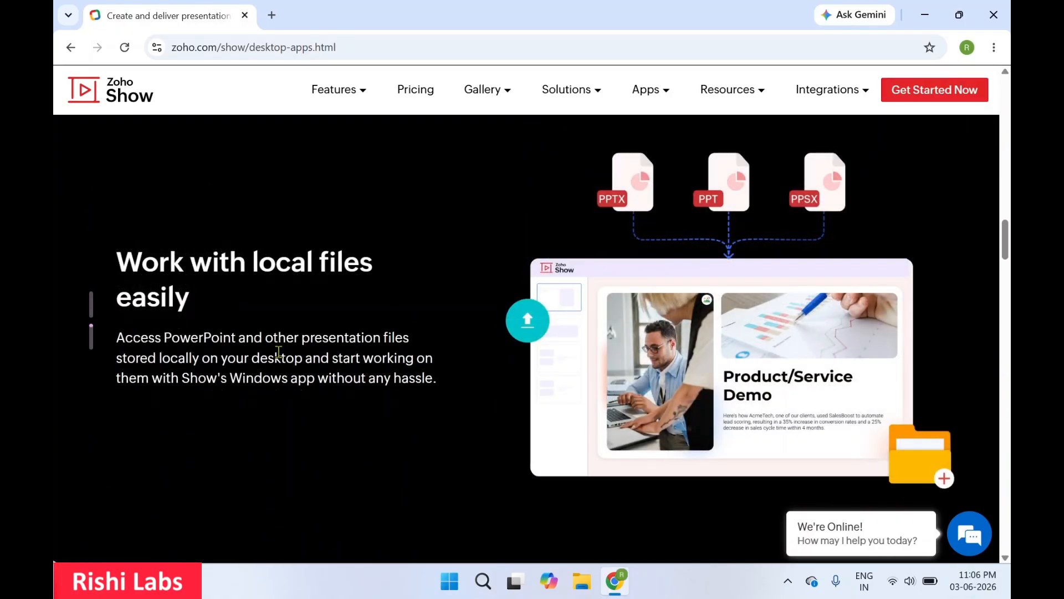
Step: Examine the teamwork and device-switching sections, including the Windows and Android previews
scroll(300, 373, down, 10)
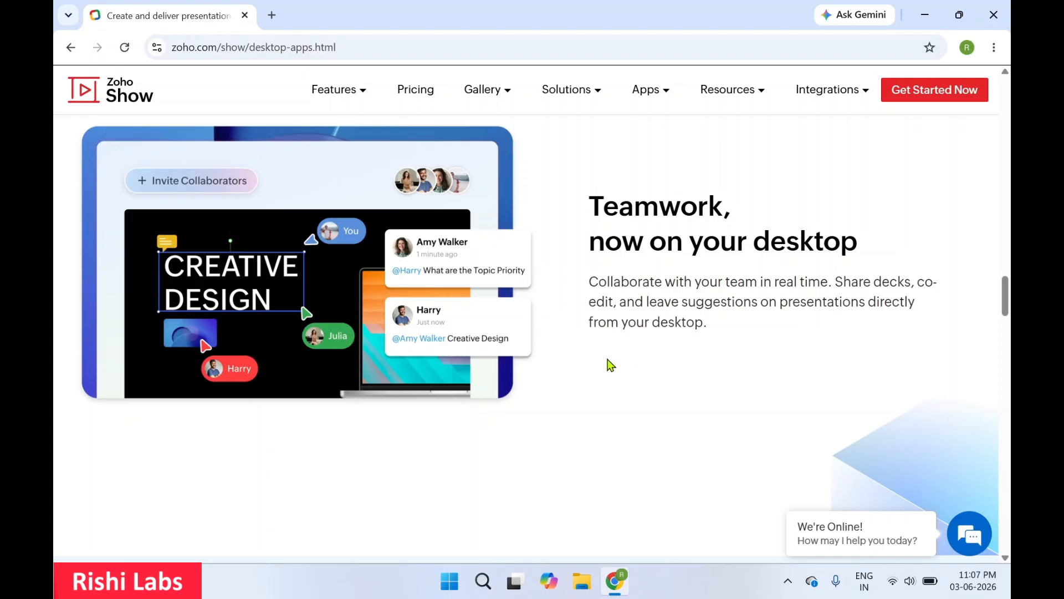
scroll(722, 377, down, 10)
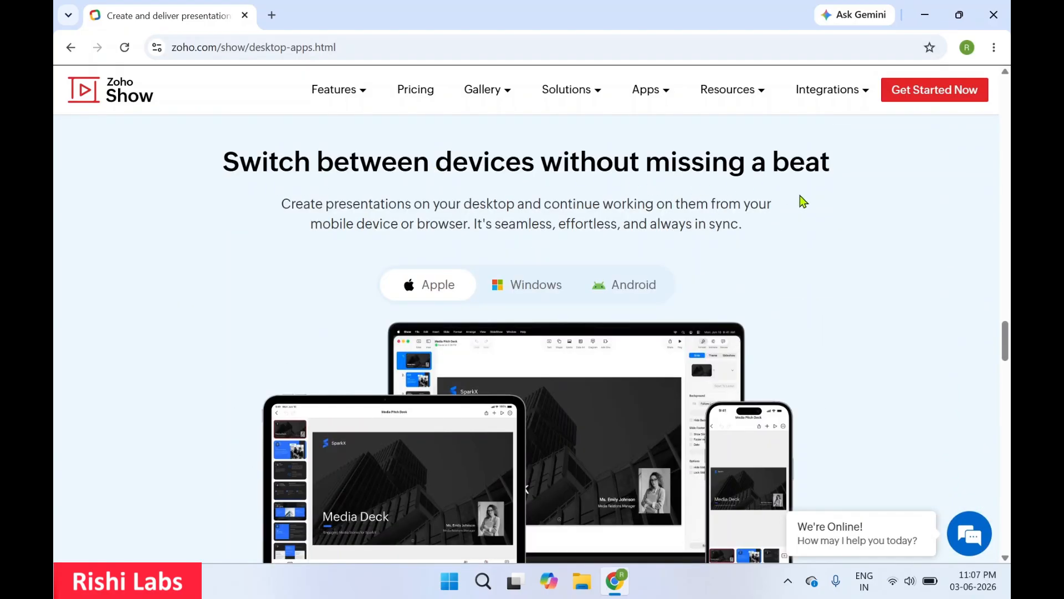
scroll(803, 201, down, 1)
scroll(803, 201, up, 1)
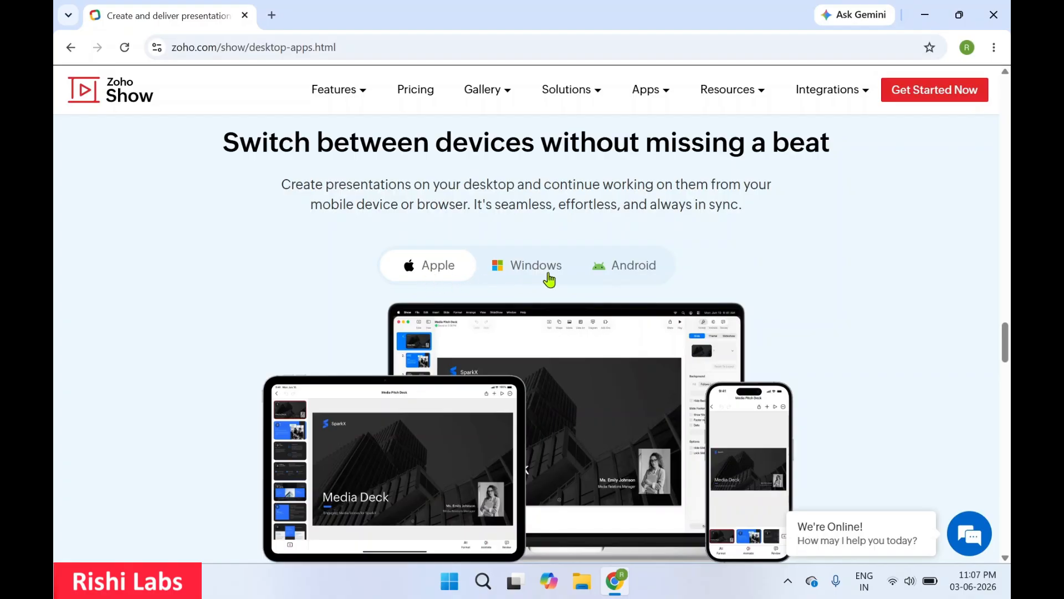
click(549, 279)
click(632, 271)
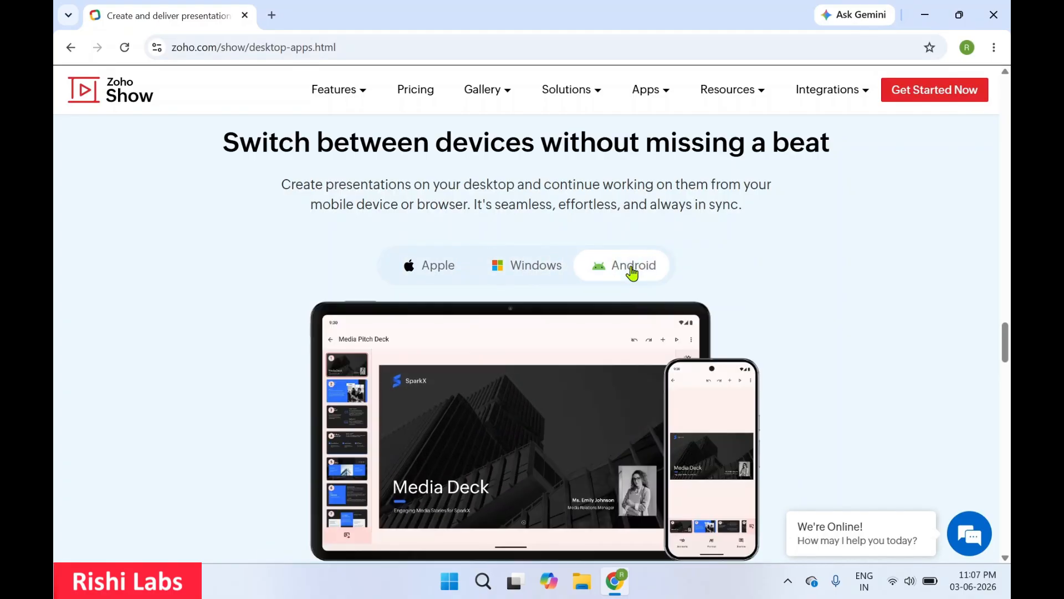
scroll(748, 311, down, 6)
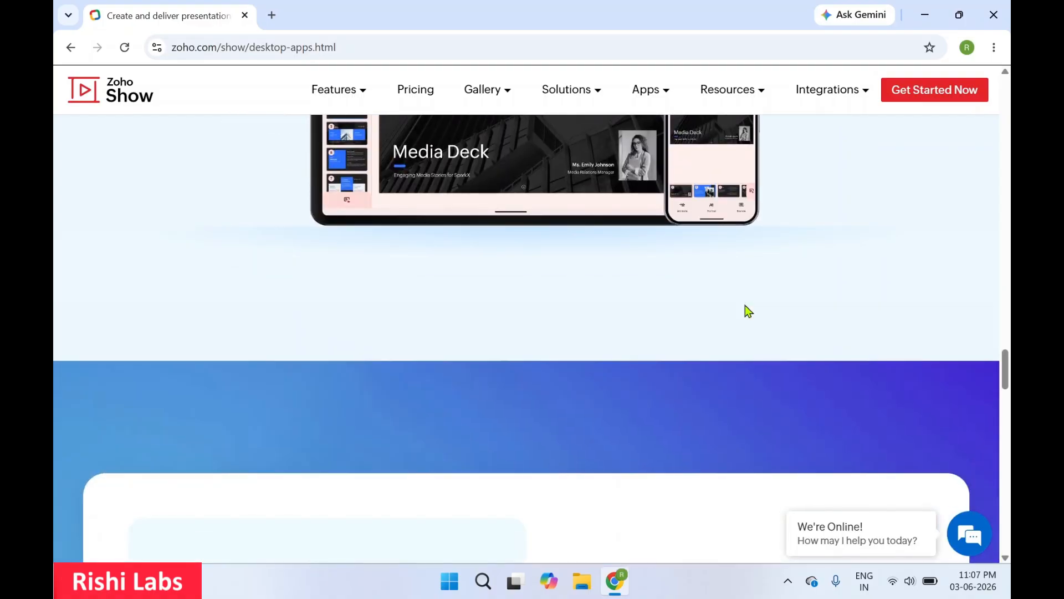
Step: Open the Microsoft Store listing for Zoho Show - Presentation Maker from the desktop apps page and download its installer
scroll(748, 310, up, 20)
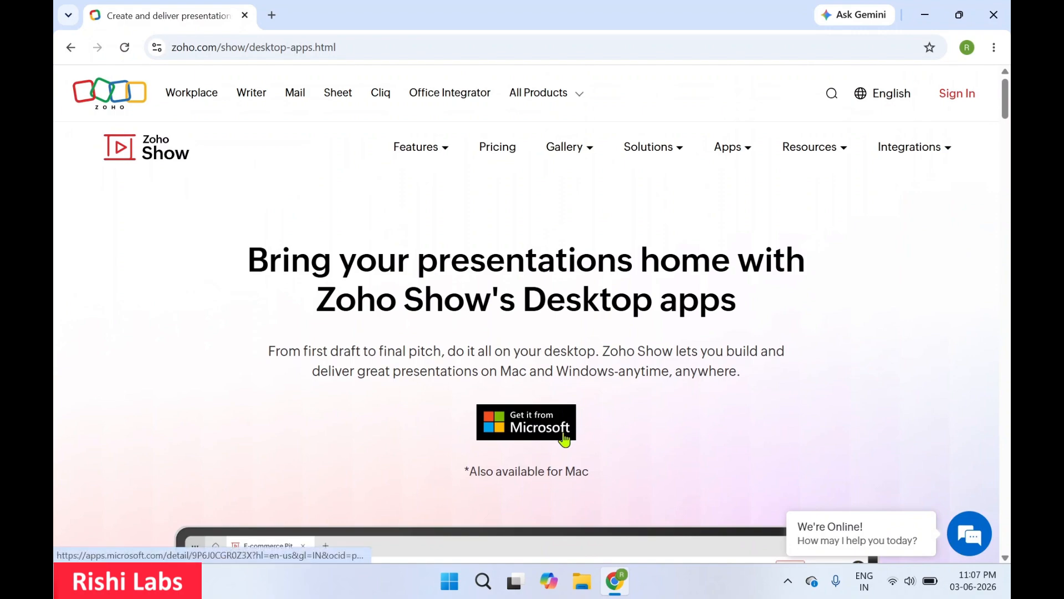
click(522, 434)
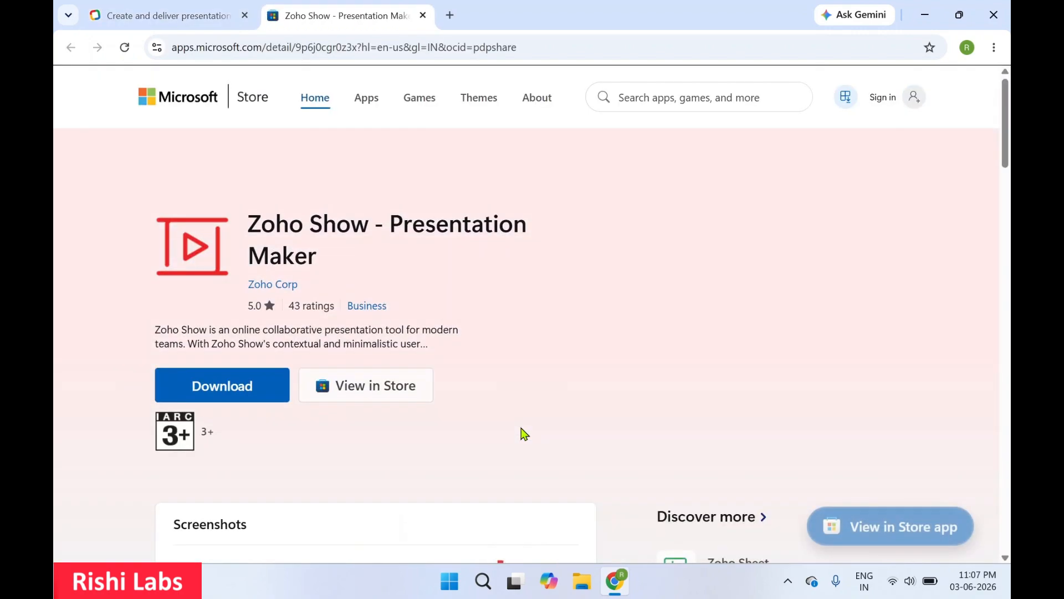
click(243, 399)
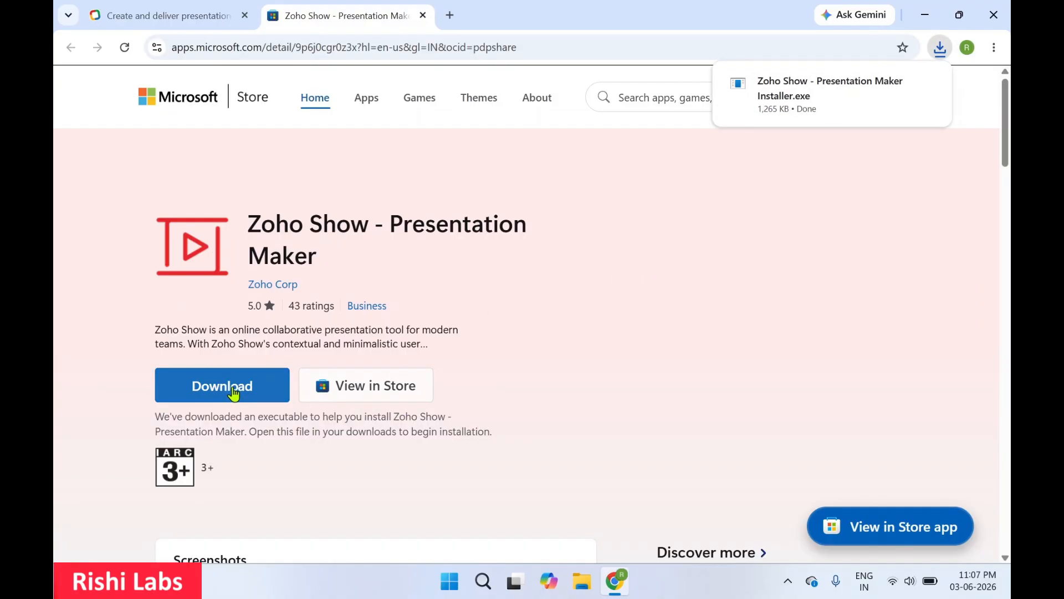
Step: Run the downloaded Zoho Show - Presentation Maker installer and minimize the browser window
click(940, 49)
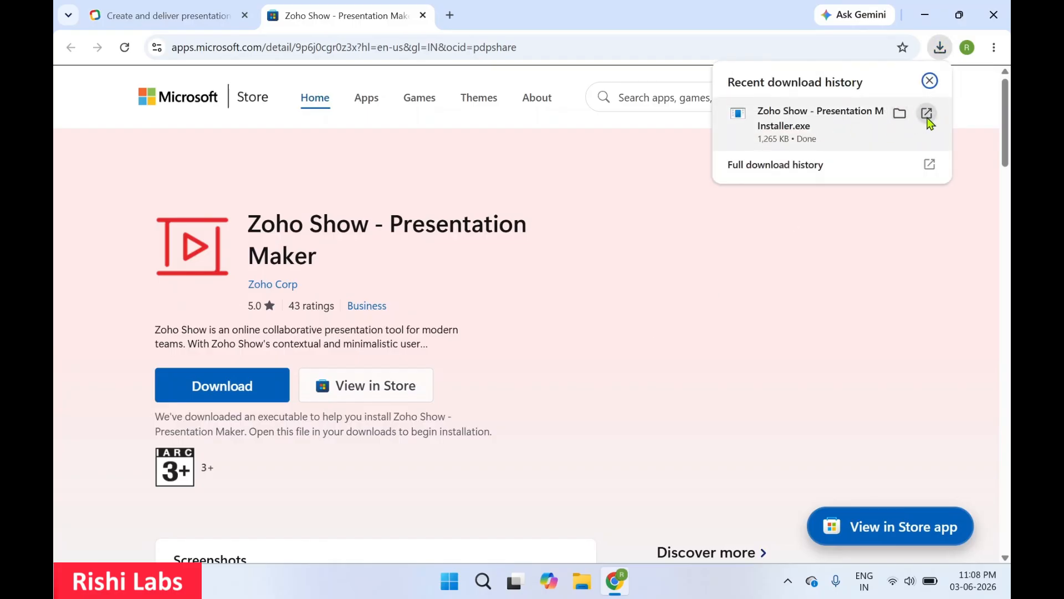
click(928, 114)
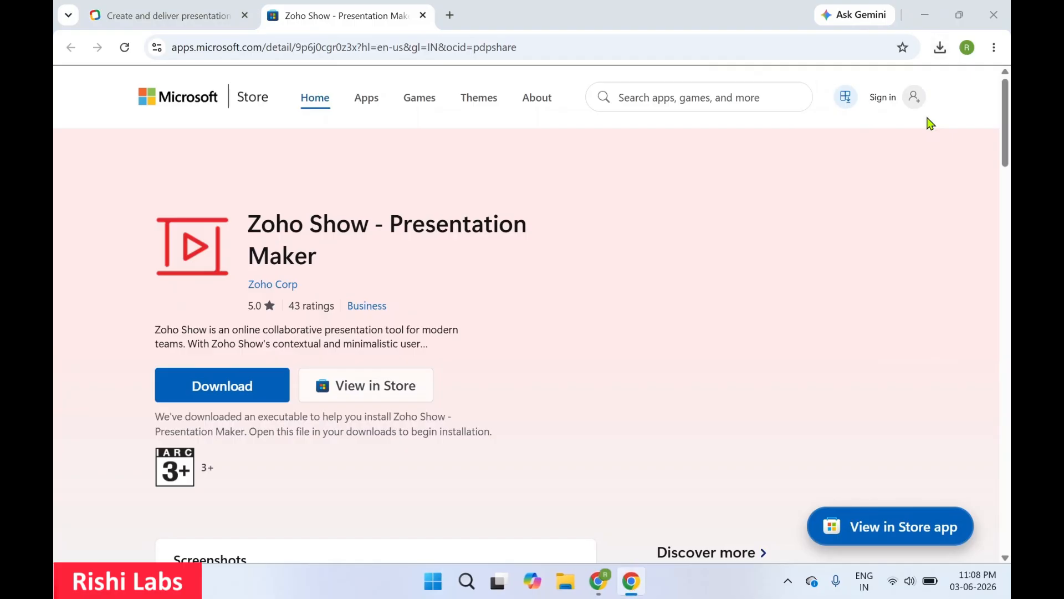
click(925, 15)
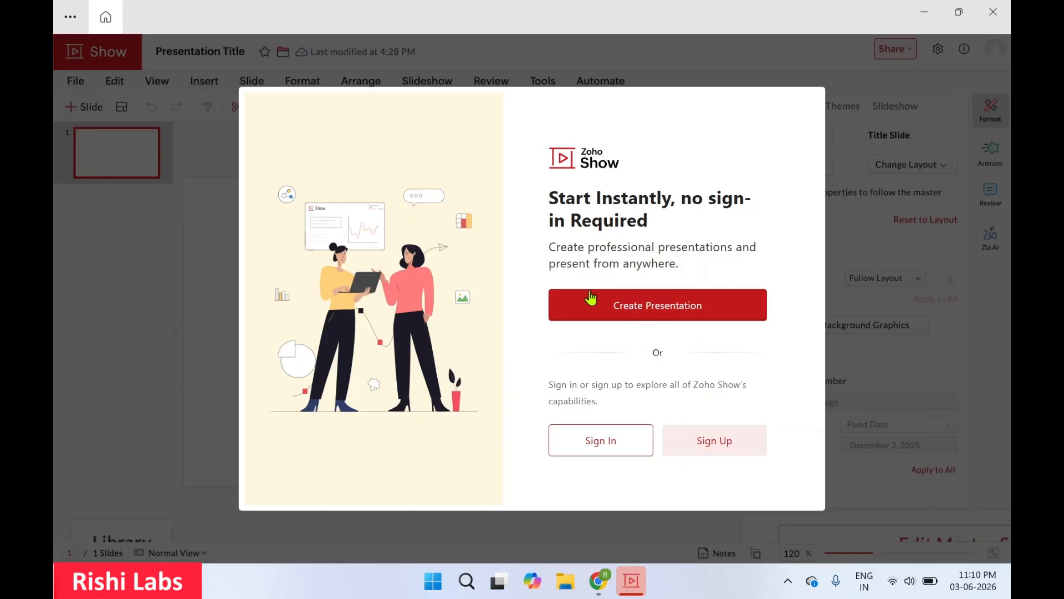
Step: Create a presentation without signing in, using the Whitepaper theme after looking through the gallery's templates, slides and theme layouts
click(651, 316)
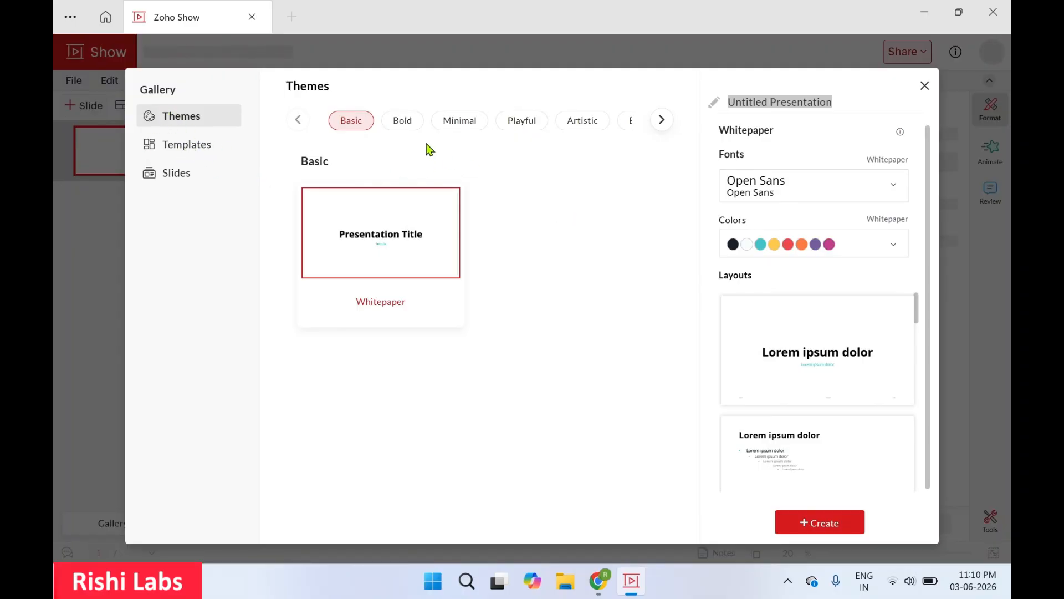
click(175, 154)
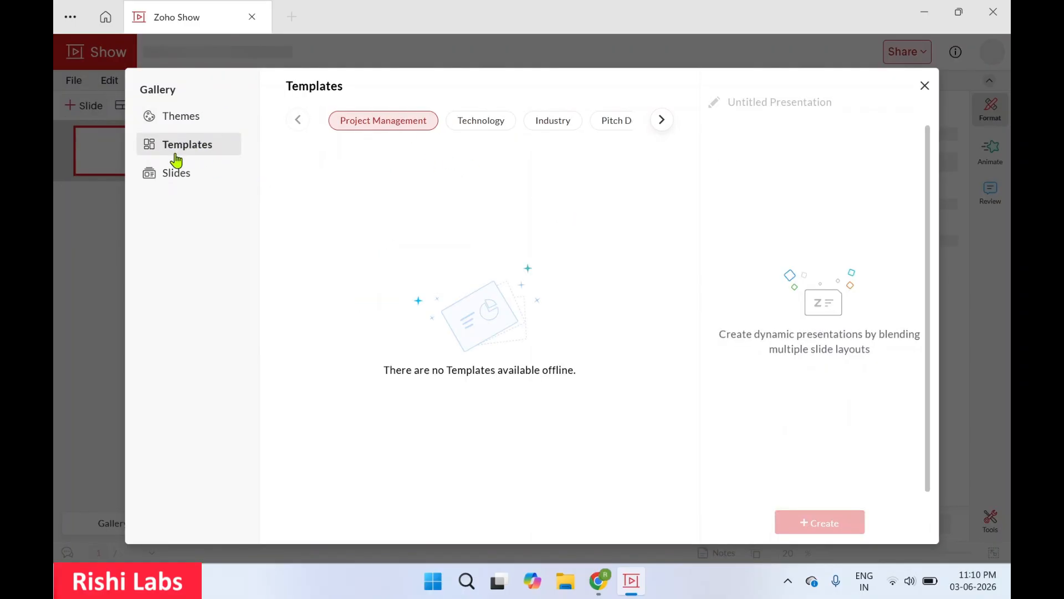
click(191, 183)
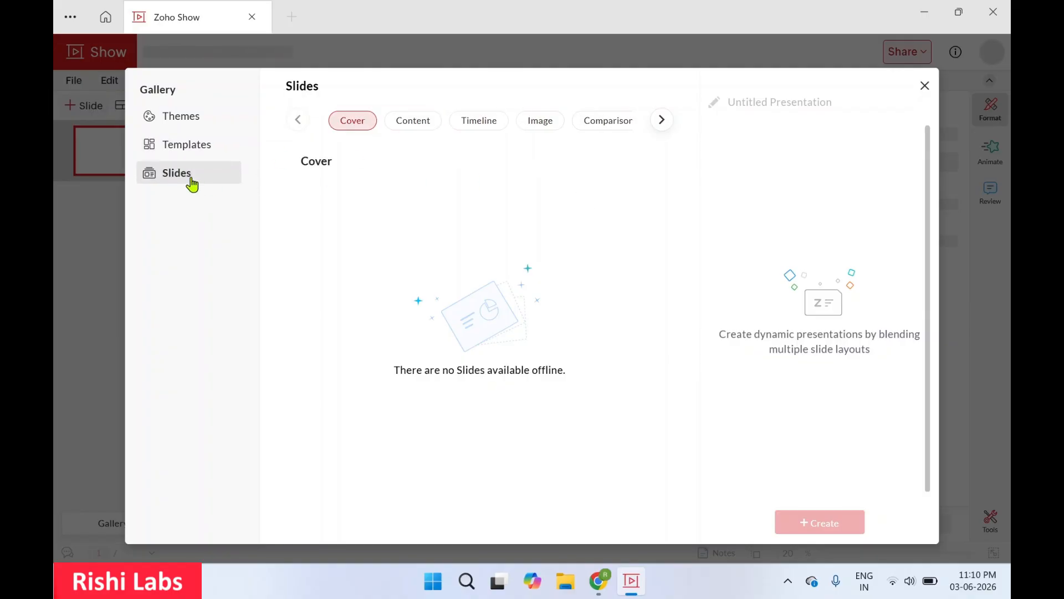
click(184, 124)
scroll(834, 297, down, 5)
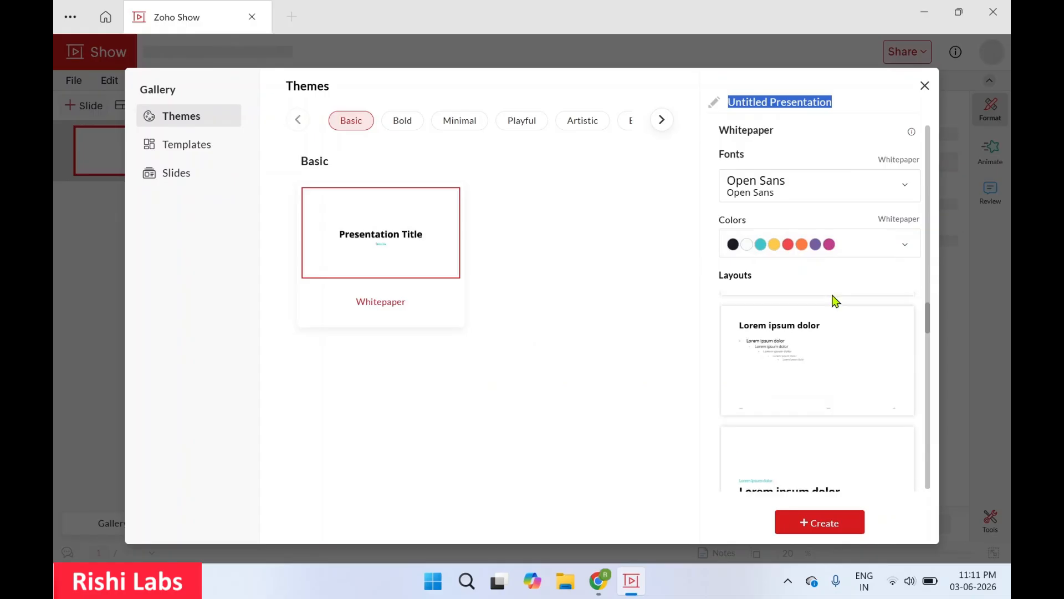
scroll(803, 399, down, 5)
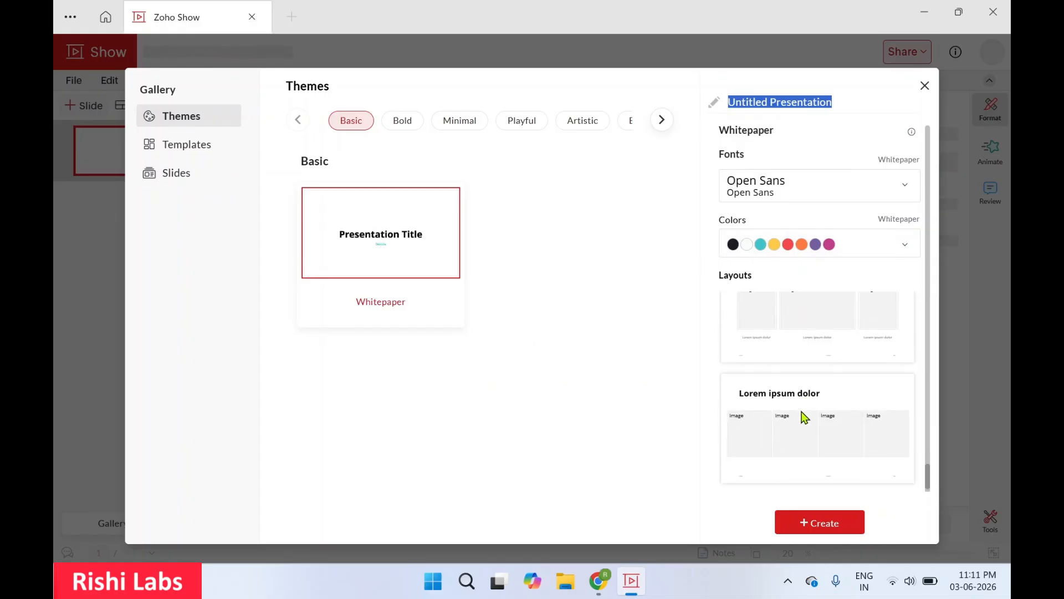
scroll(803, 417, up, 5)
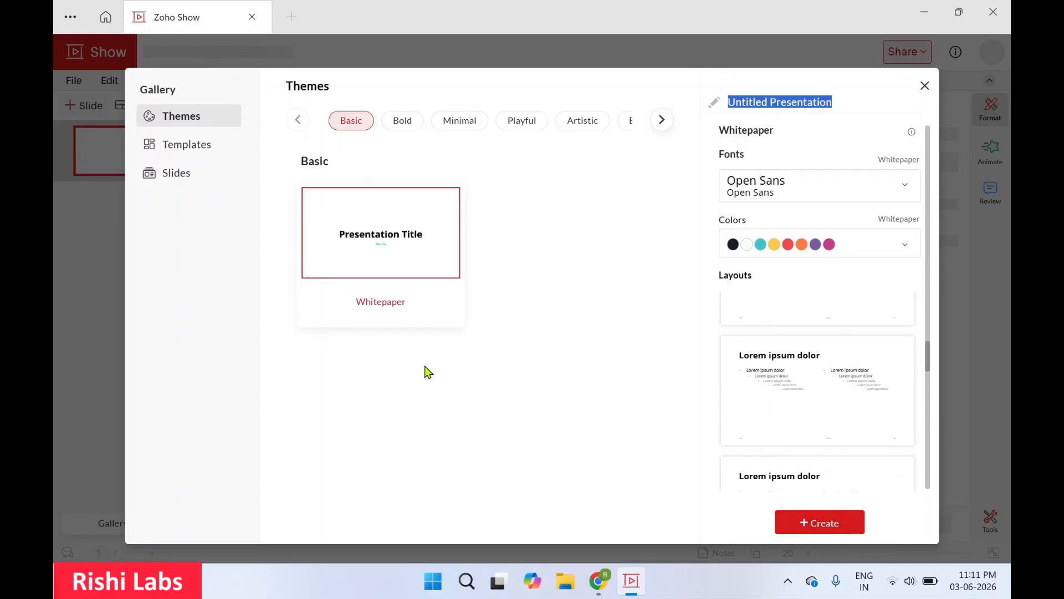
click(813, 526)
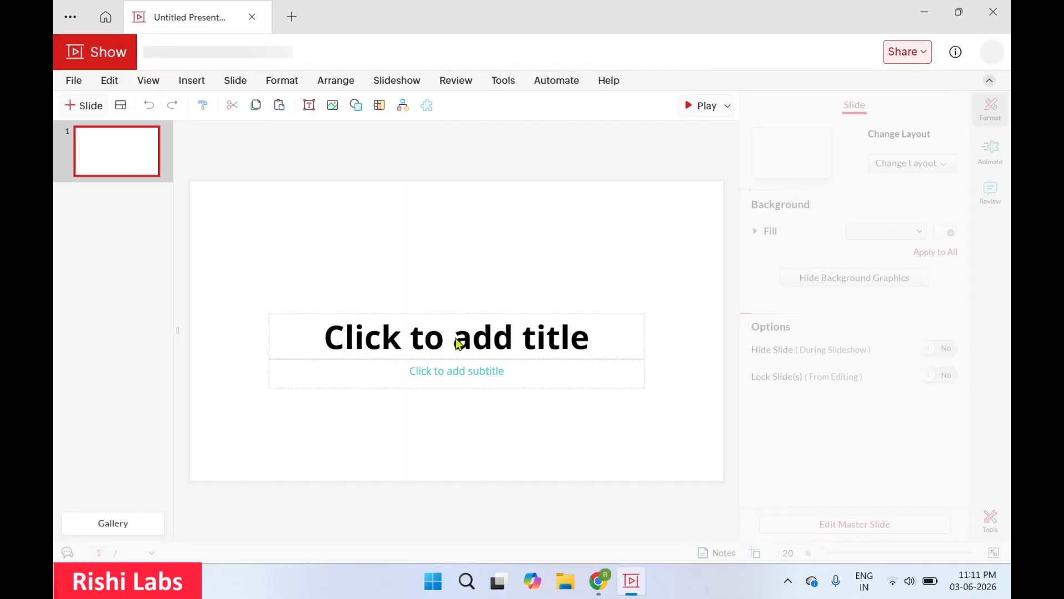
Step: Add two Title and Content slides after the title slide
click(459, 344)
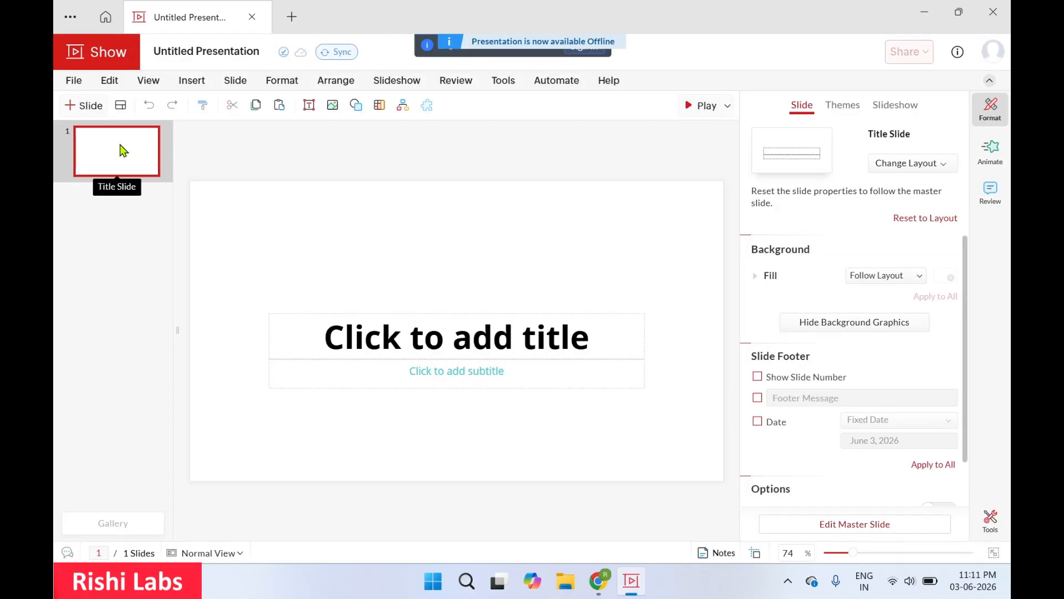
click(80, 111)
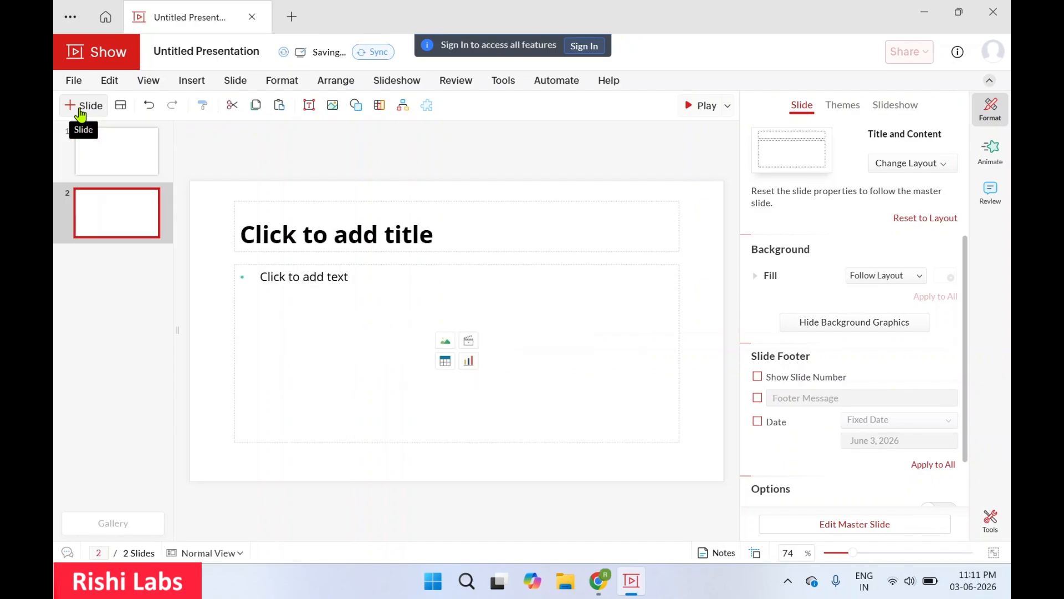
click(81, 111)
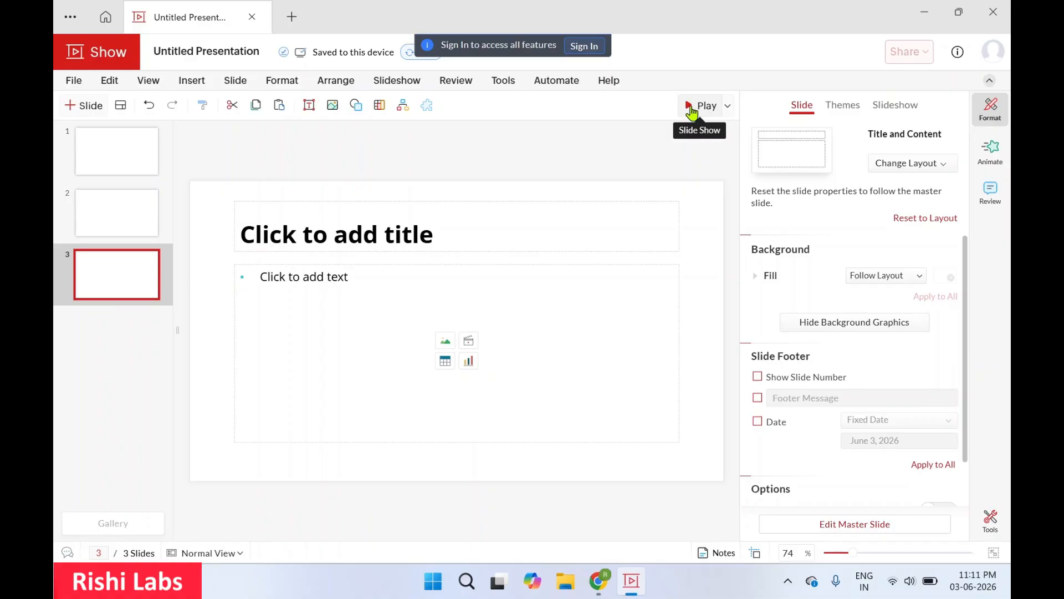
Step: Look over the presentation's theme options, slideshow setup settings and slide transition effects
click(841, 114)
click(902, 111)
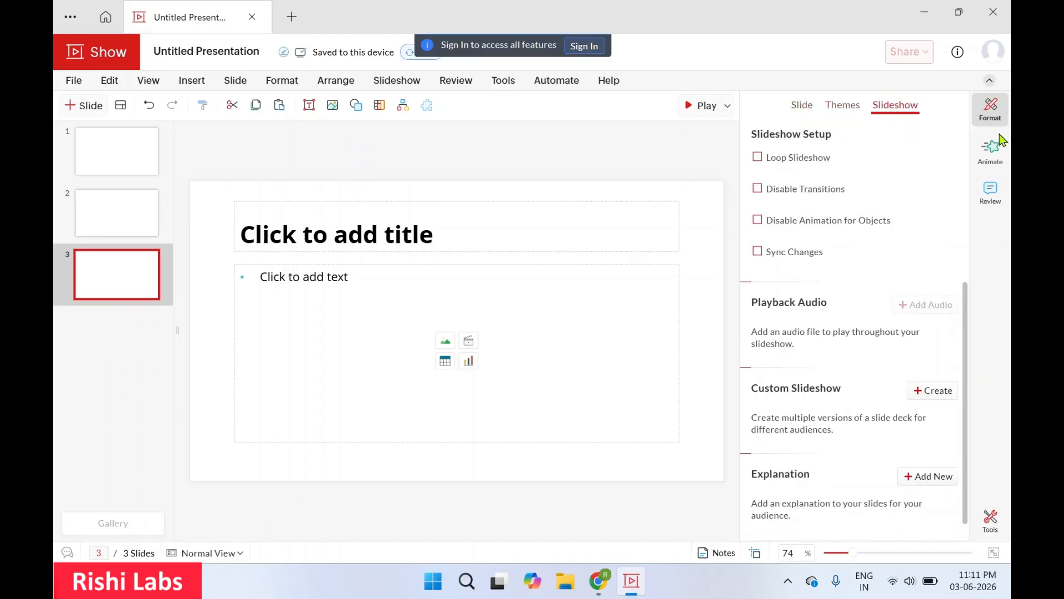
click(1000, 162)
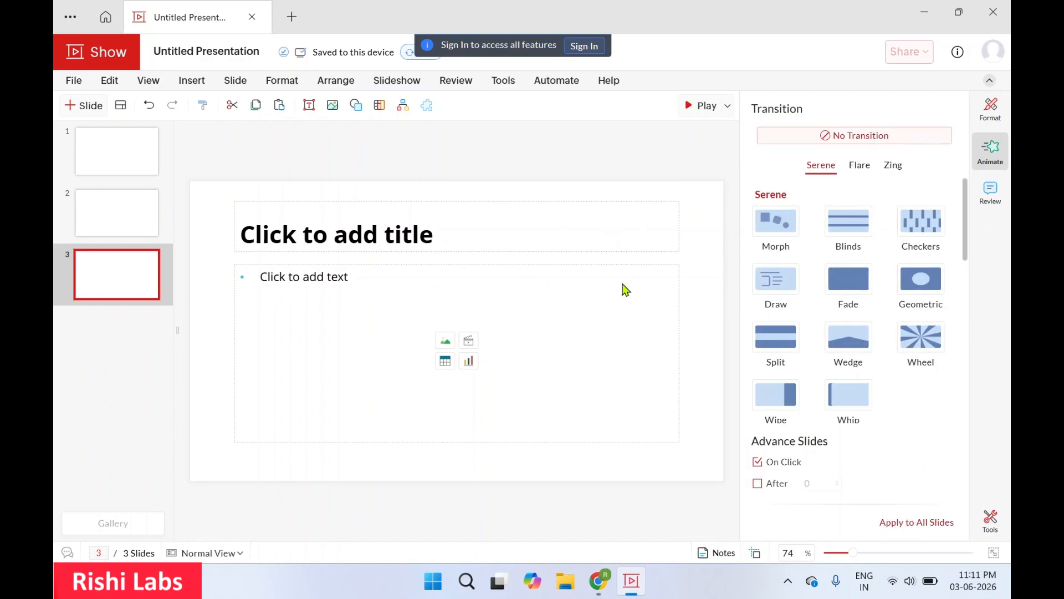
Step: Look over the slide's comments and the find-and-replace and spell check tools, with the slide zoomed to 76%
click(1003, 204)
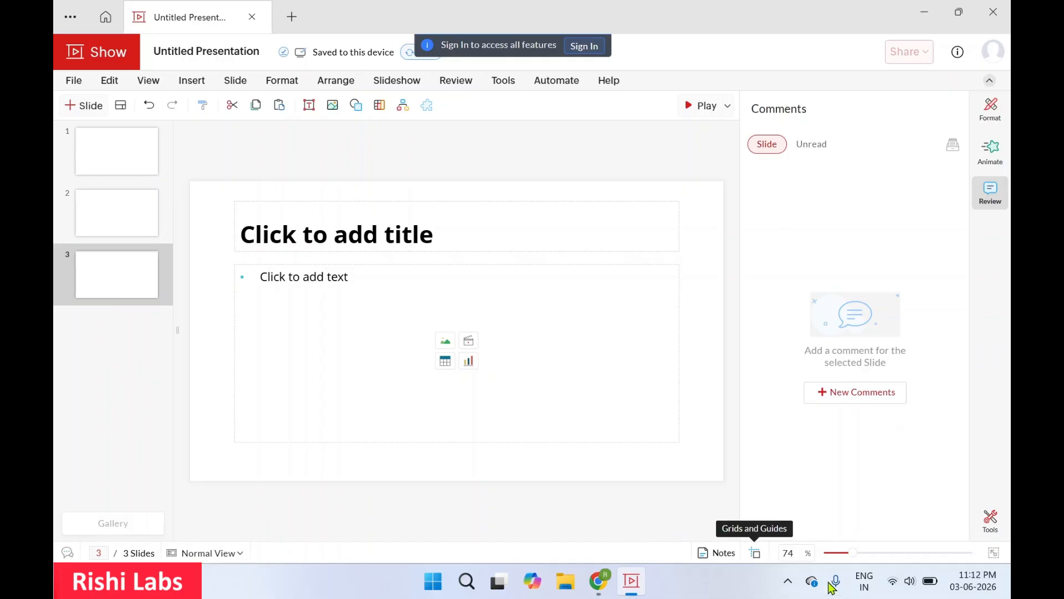
mouse_move(856, 559)
mouse_down()
mouse_move(901, 556)
mouse_move(854, 556)
mouse_up()
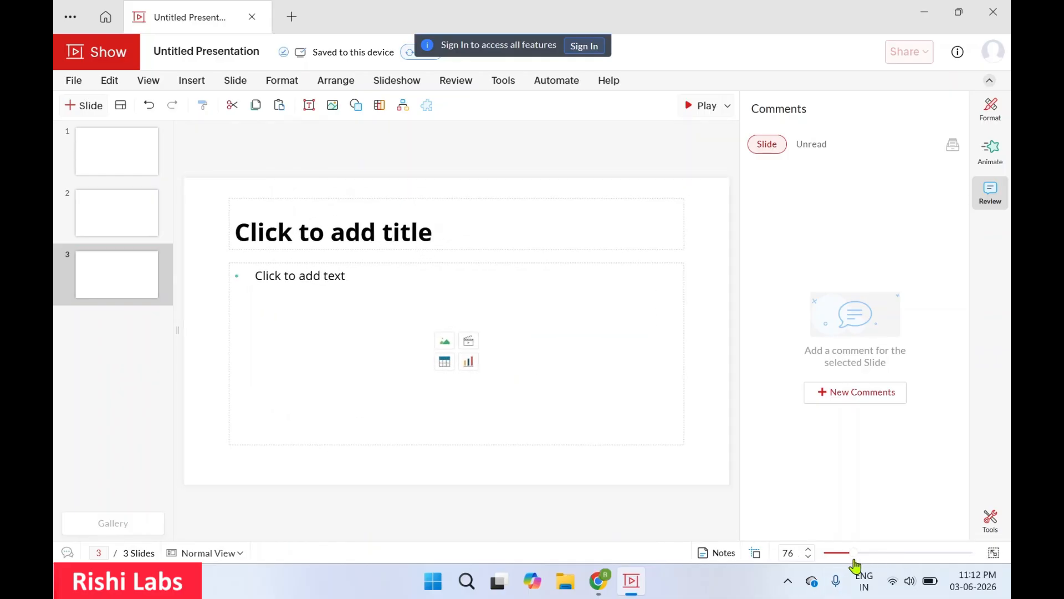
click(980, 527)
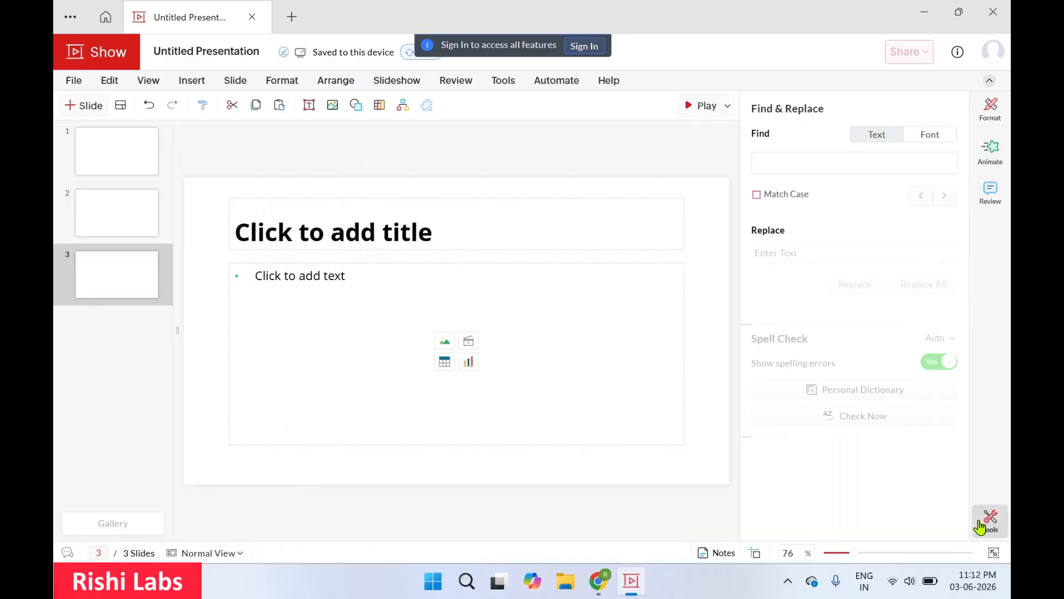
click(980, 527)
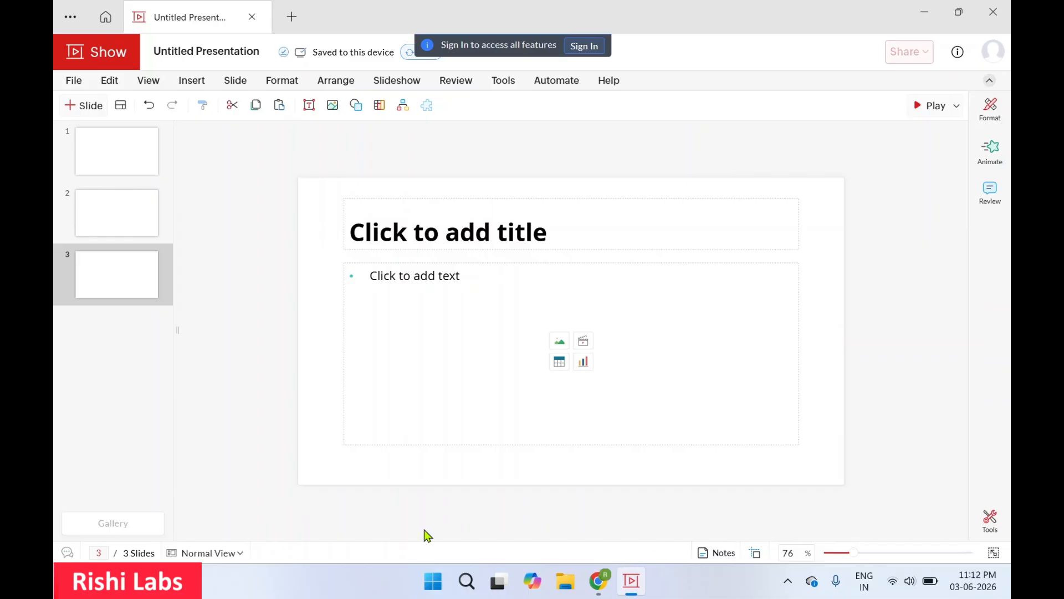
Step: Switch the presentation from Normal View to Master View
click(227, 557)
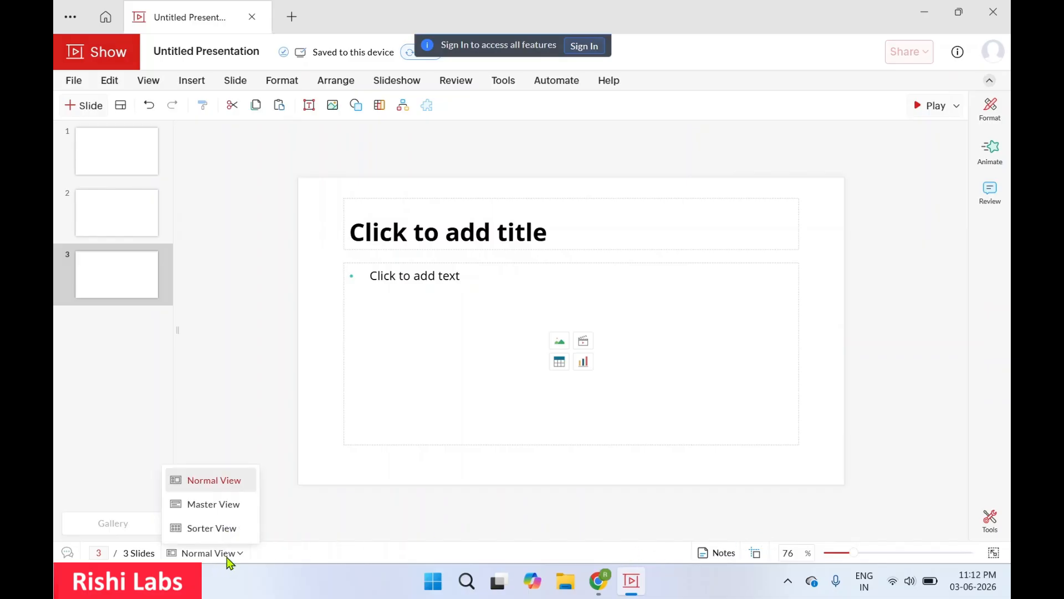
click(235, 505)
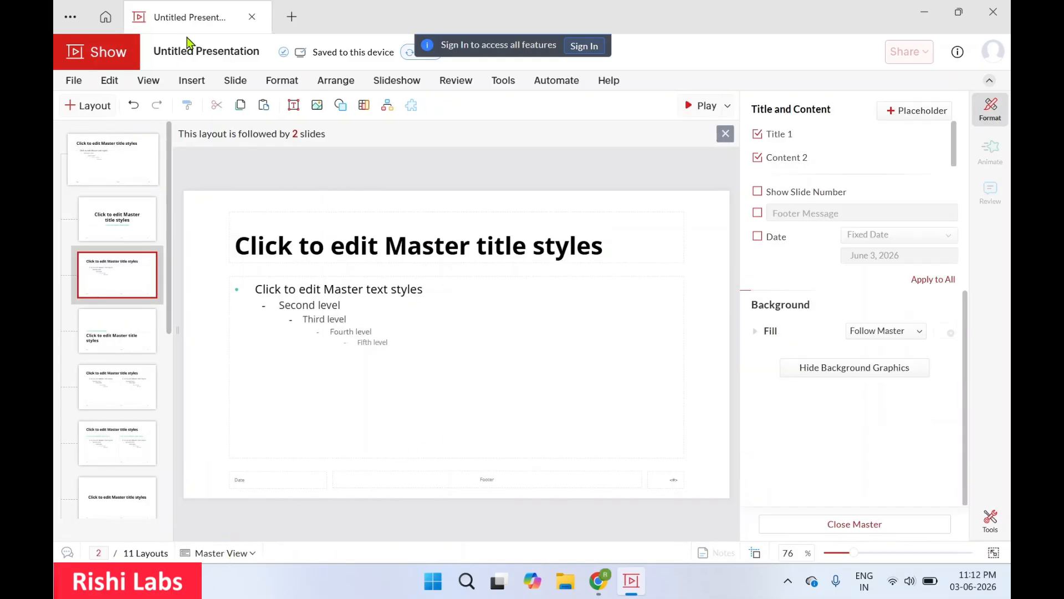
Step: Check that the presentation title can be edited, leaving it unchanged, and look over the guest account's help and resource options
click(207, 56)
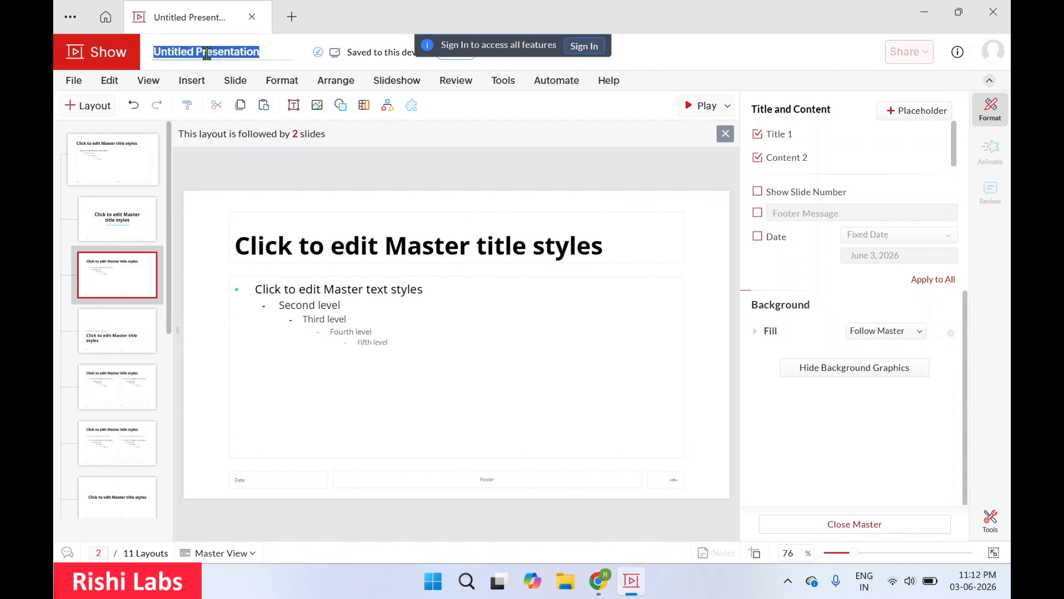
click(96, 65)
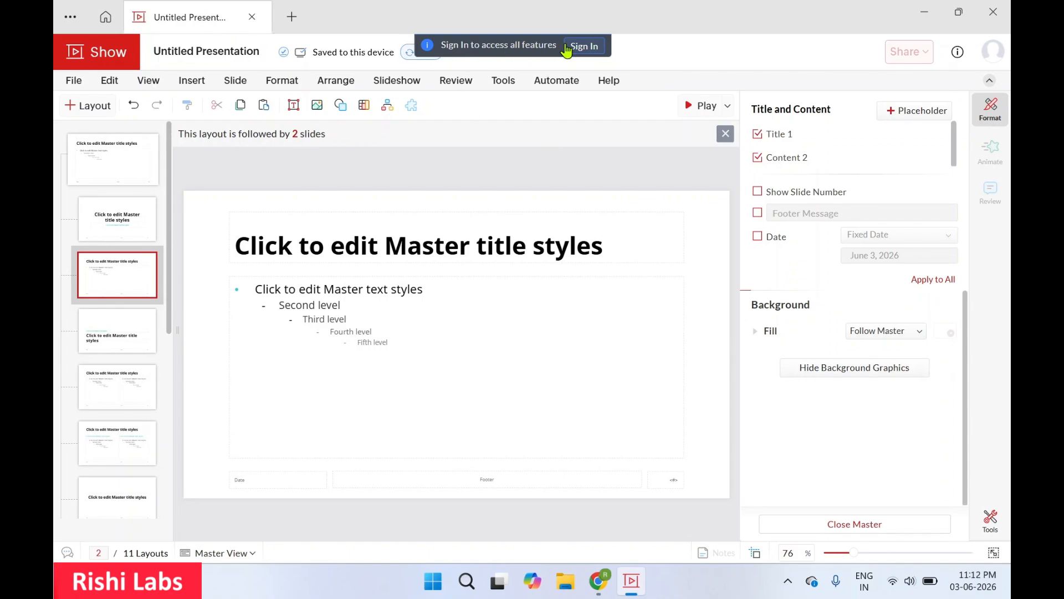
click(994, 52)
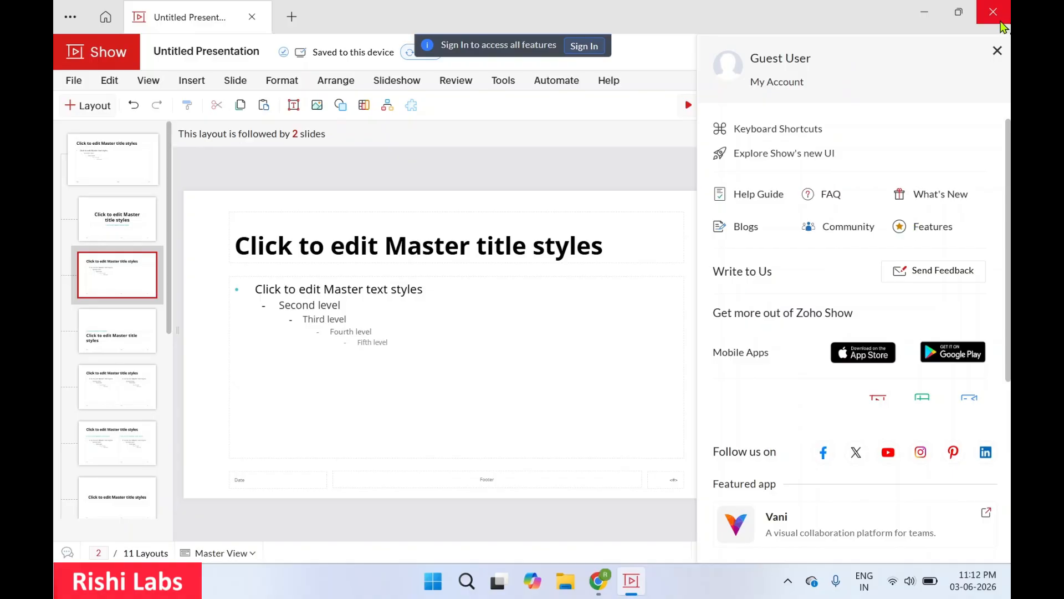
click(995, 54)
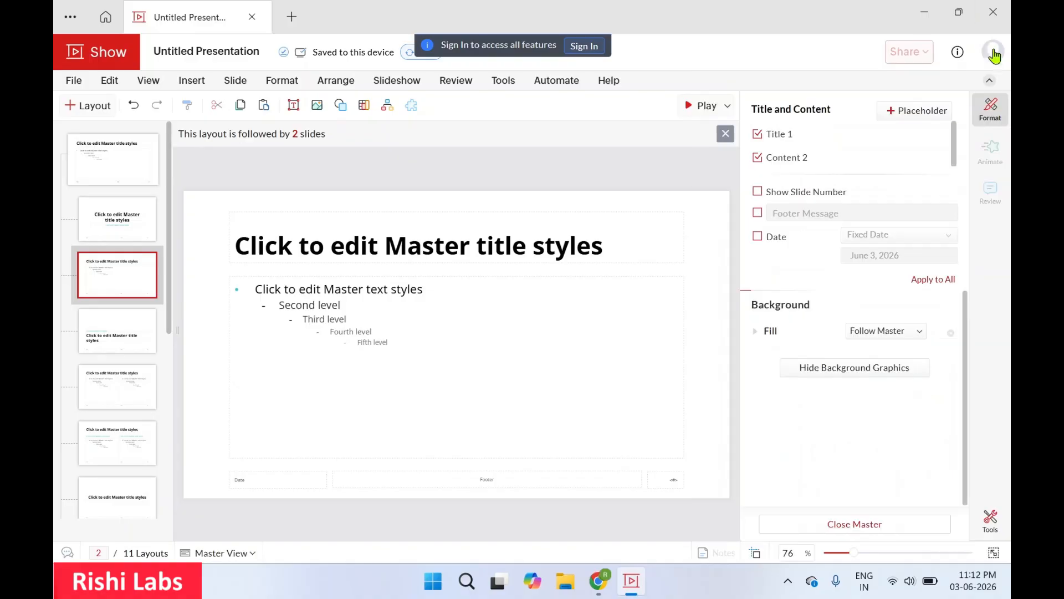
Step: Minimize the presentation window, search Windows for "zoho show" and open the Zoho Show - Presentation Maker app
click(924, 13)
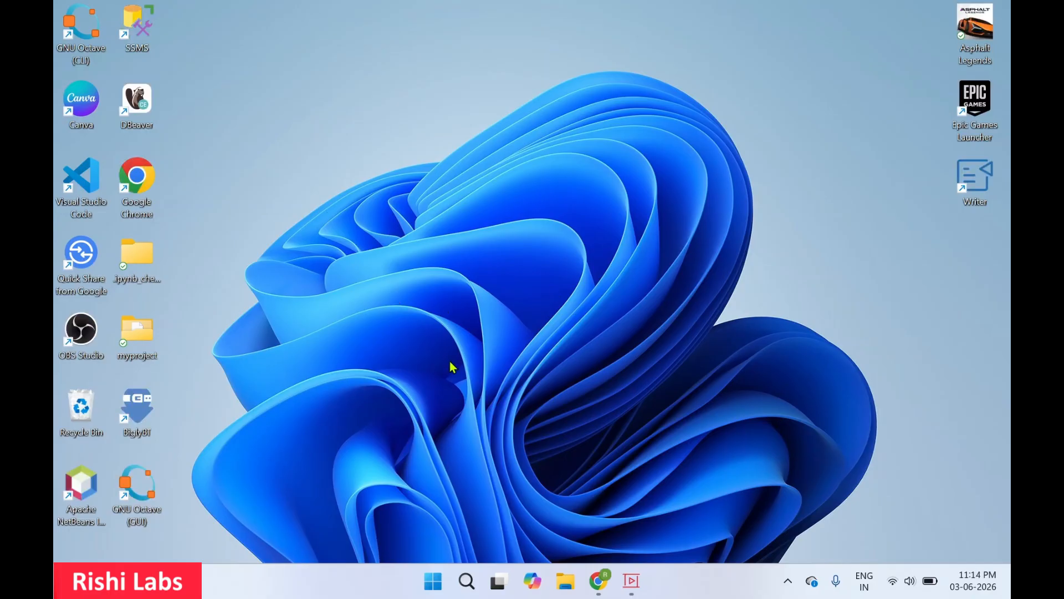
click(467, 582)
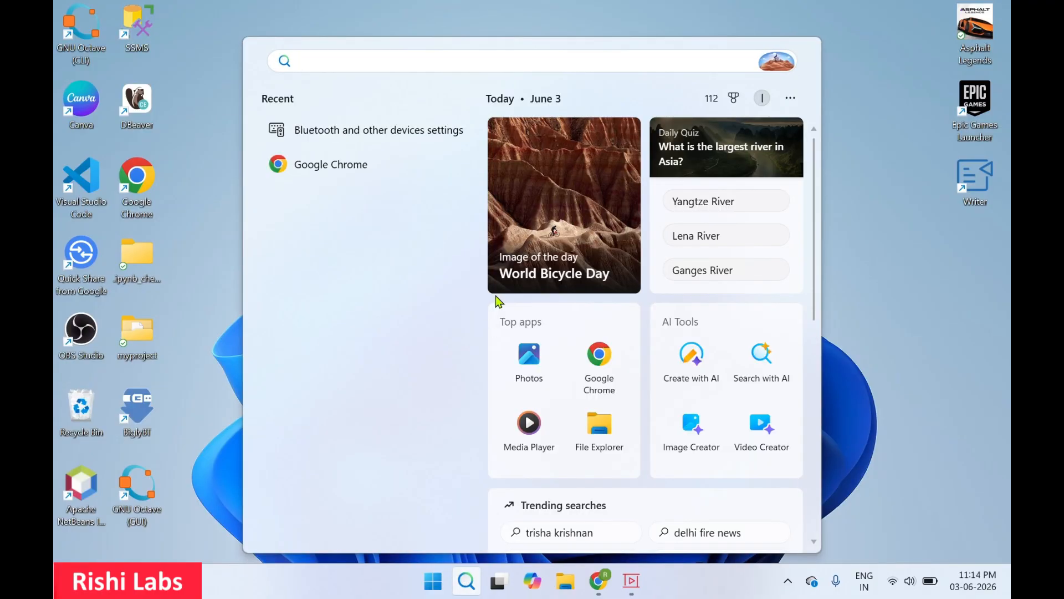
text(zoho s)
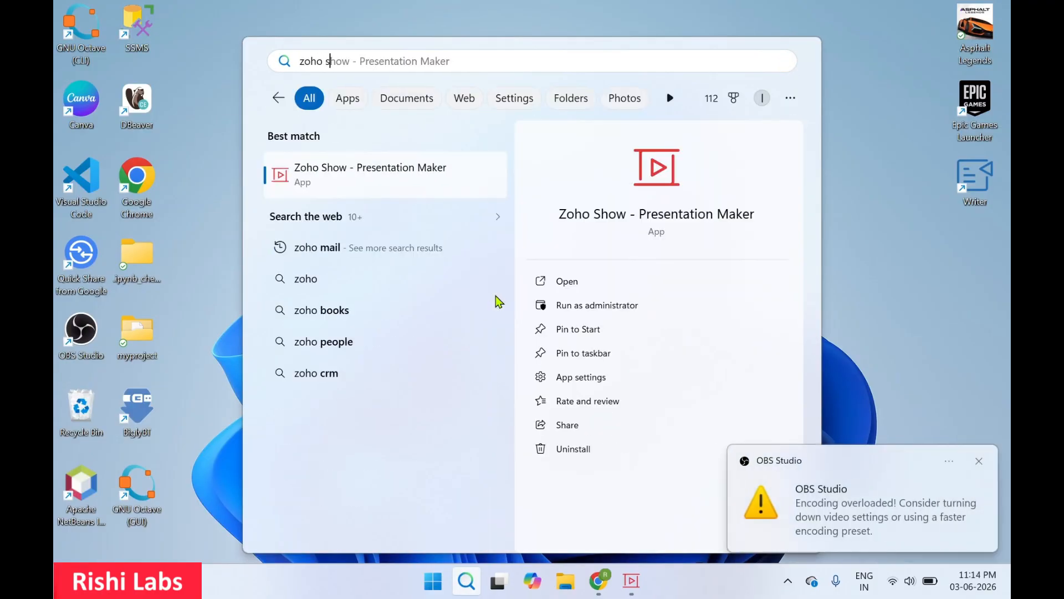
text(how)
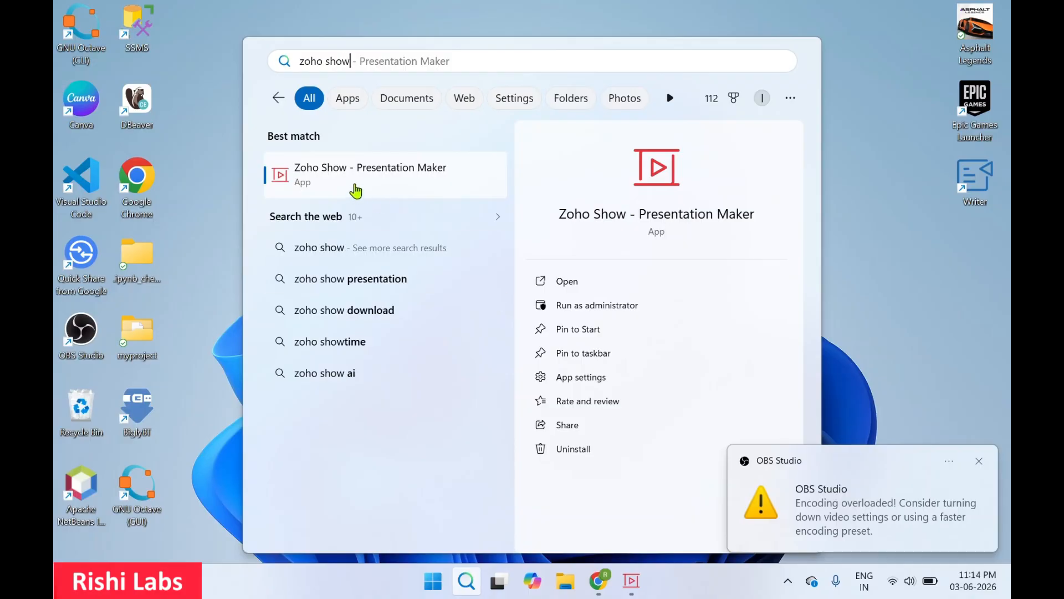
click(576, 289)
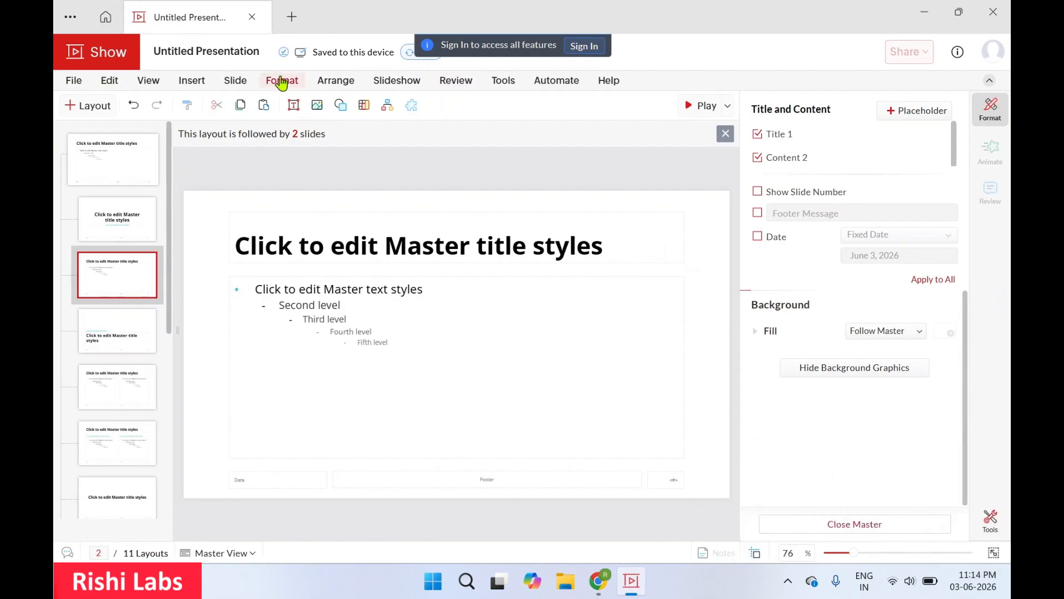
Step: Look at the application's main commands and close Zoho Show
click(71, 17)
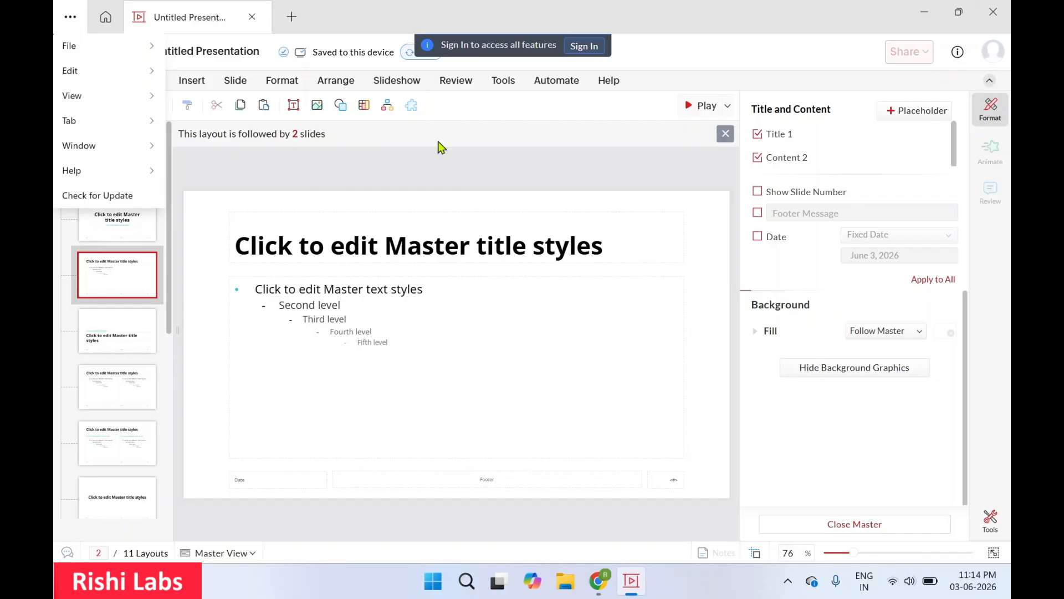
click(993, 11)
click(994, 12)
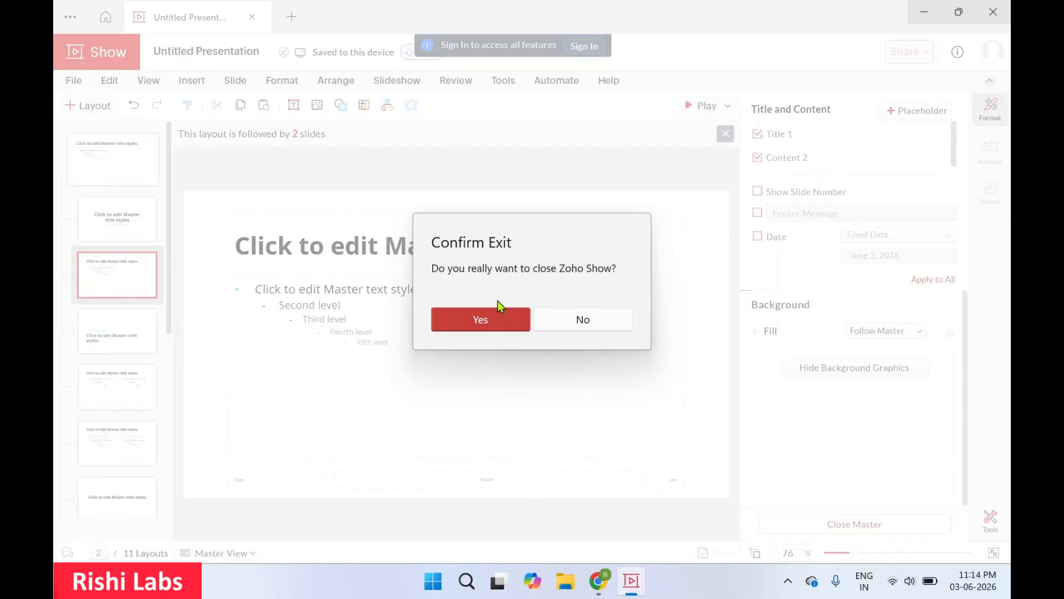